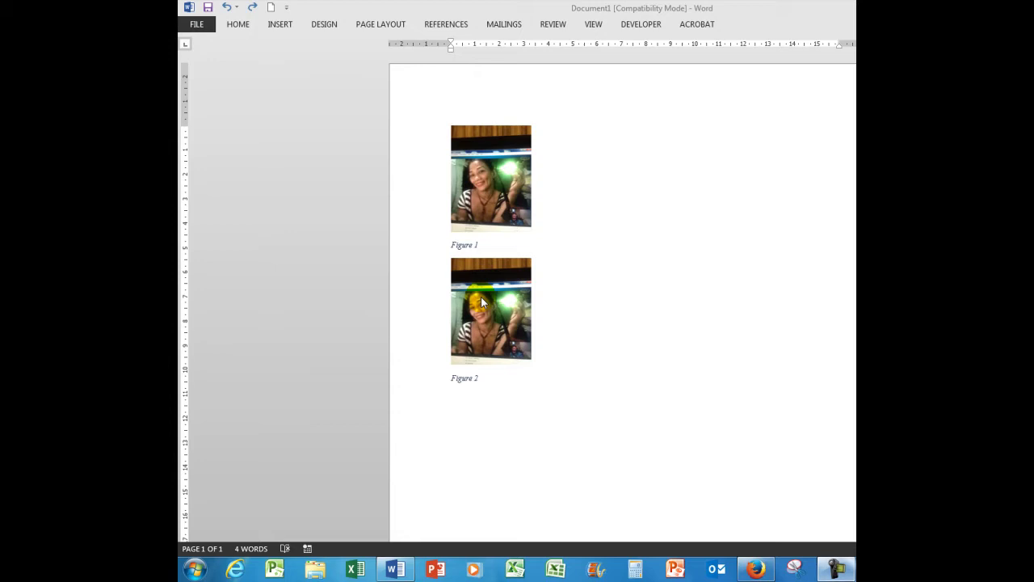
Add a blank line above the second photo and place the cursor on it
left_click(484, 299)
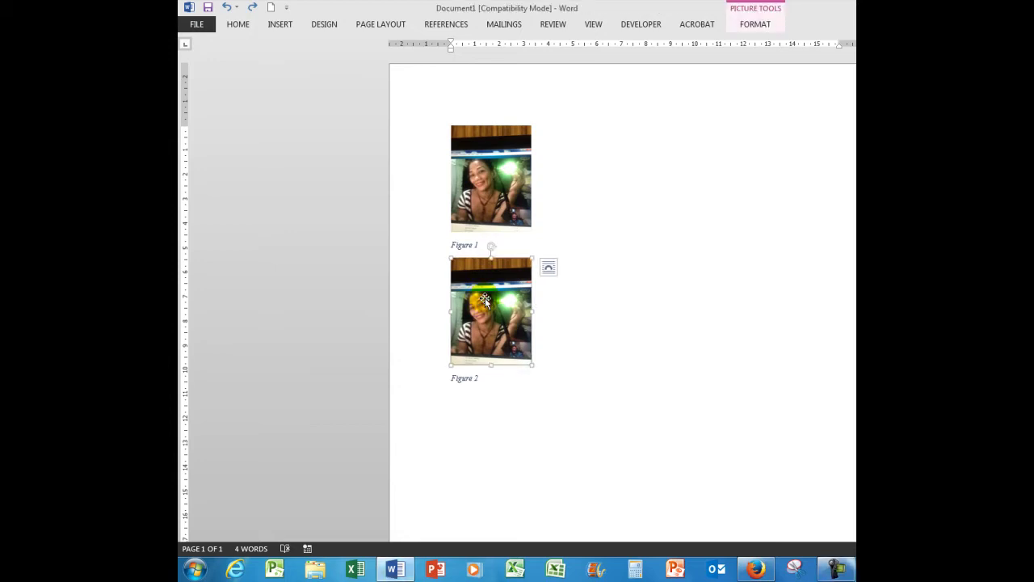
key("Left")
key("Return")
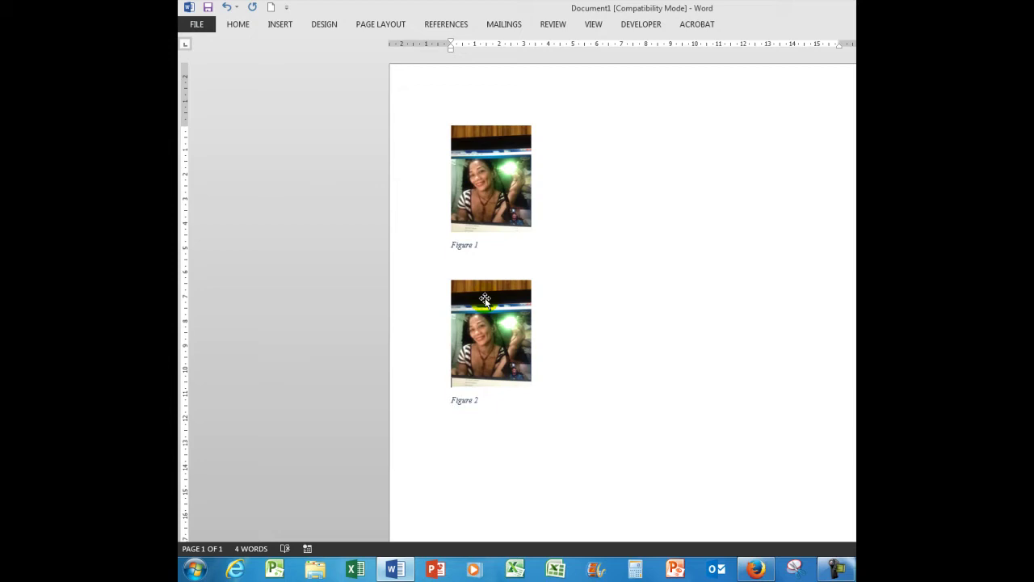
left_click(489, 260)
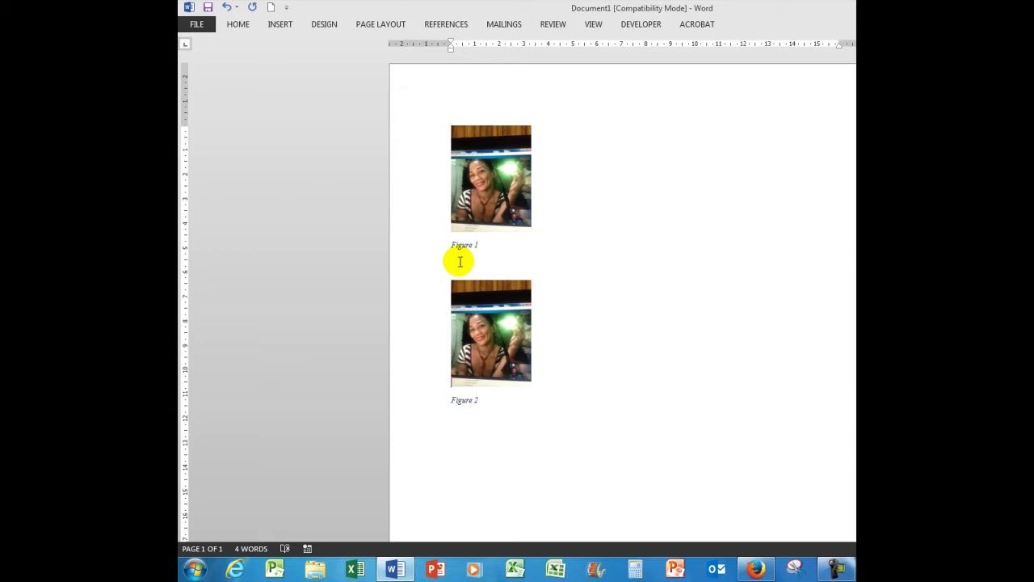
Insert the picture 008.JPG on the new blank line
left_click(282, 25)
left_click(297, 54)
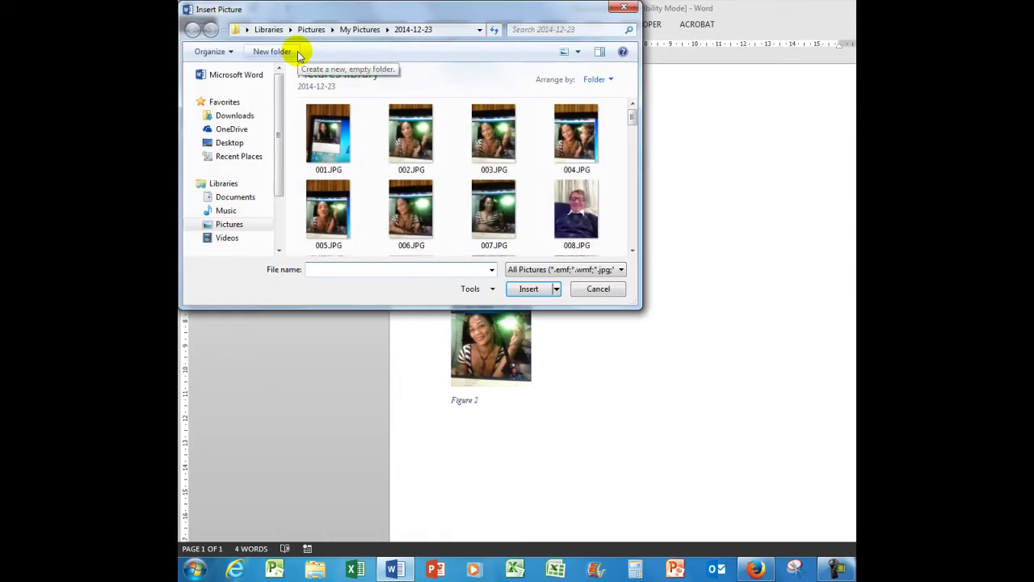
left_click(572, 207)
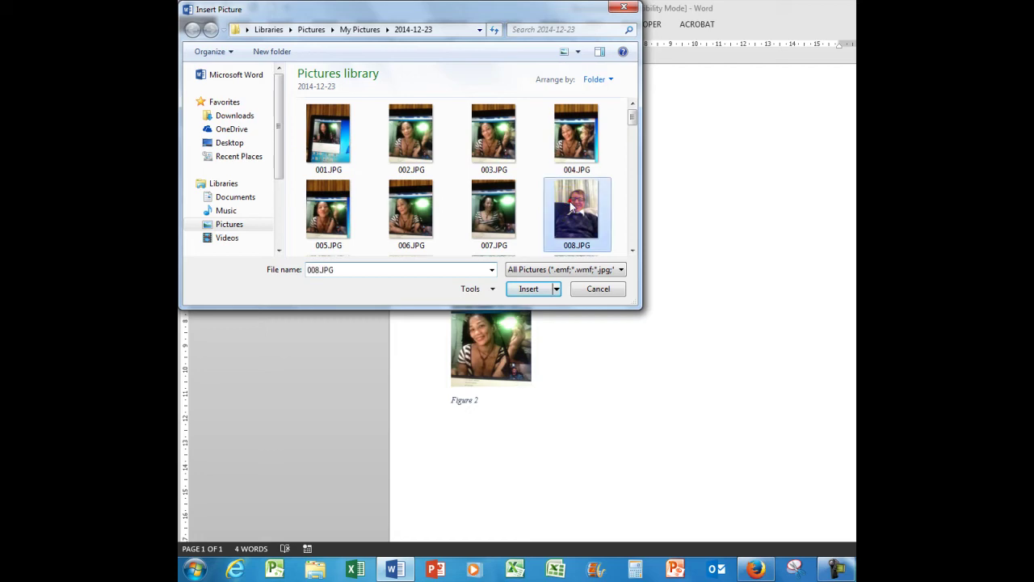
left_click(526, 288)
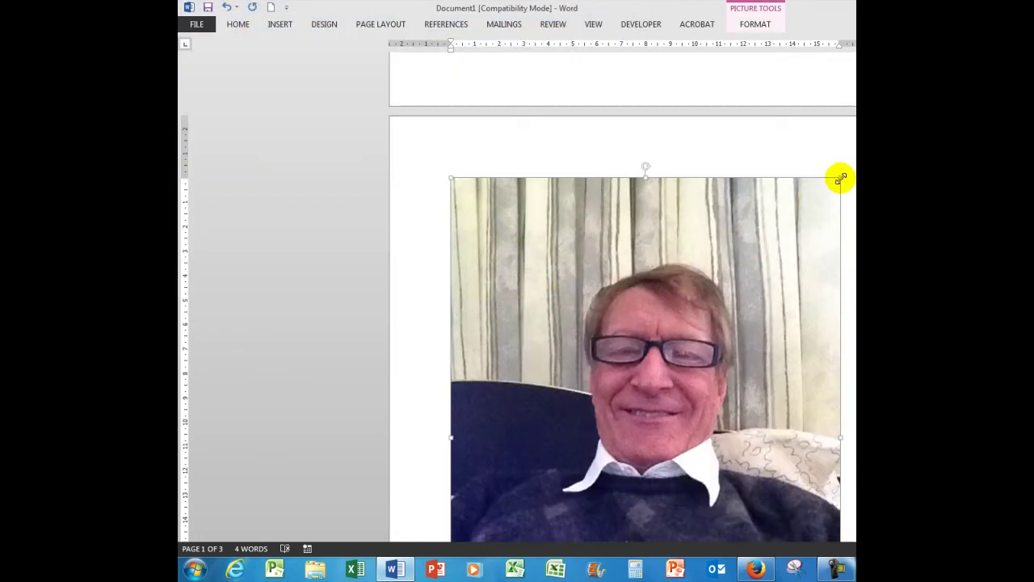
Shrink the 008.JPG man's photo to match the other photos so all three fit on one page
left_click_drag(840, 178, 538, 480)
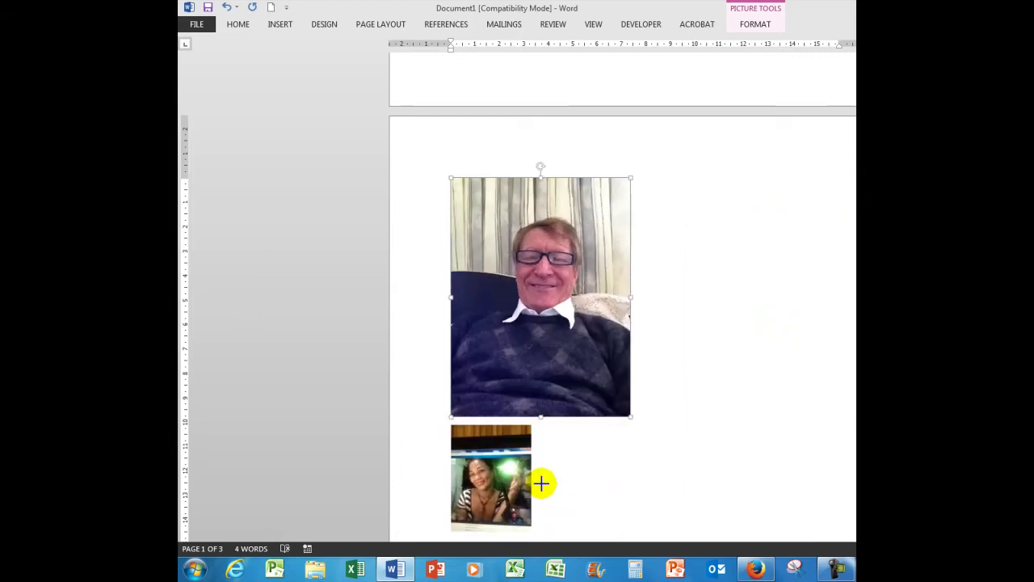
scroll(556, 359, "down", 5)
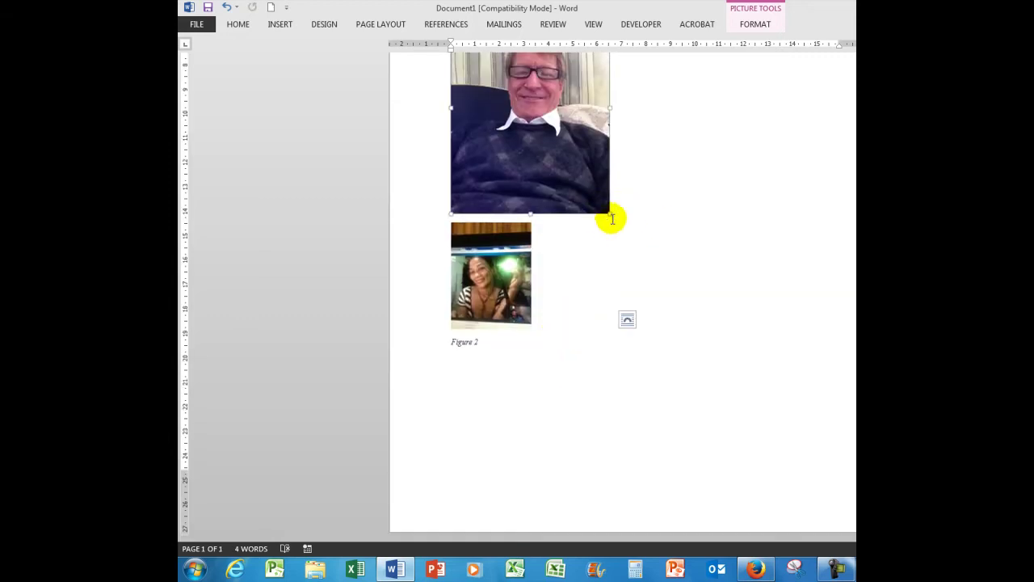
left_click_drag(612, 214, 502, 99)
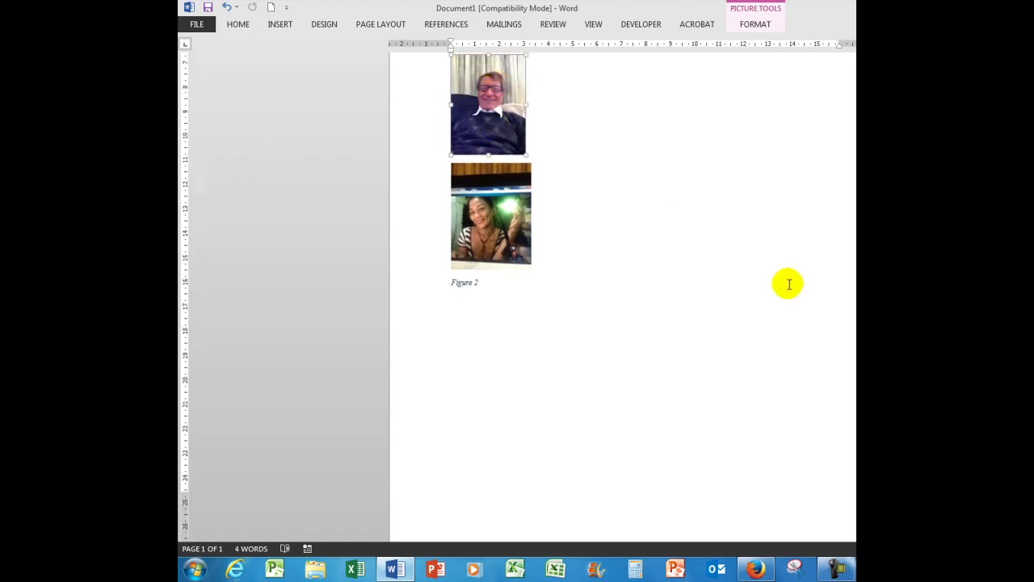
scroll(783, 285, "up", 5)
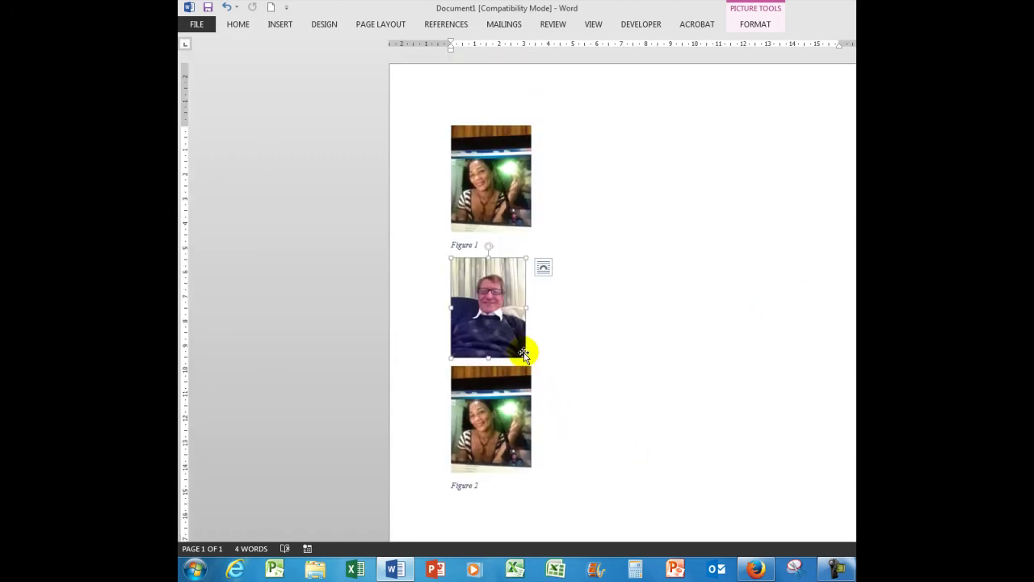
left_click_drag(526, 357, 524, 304)
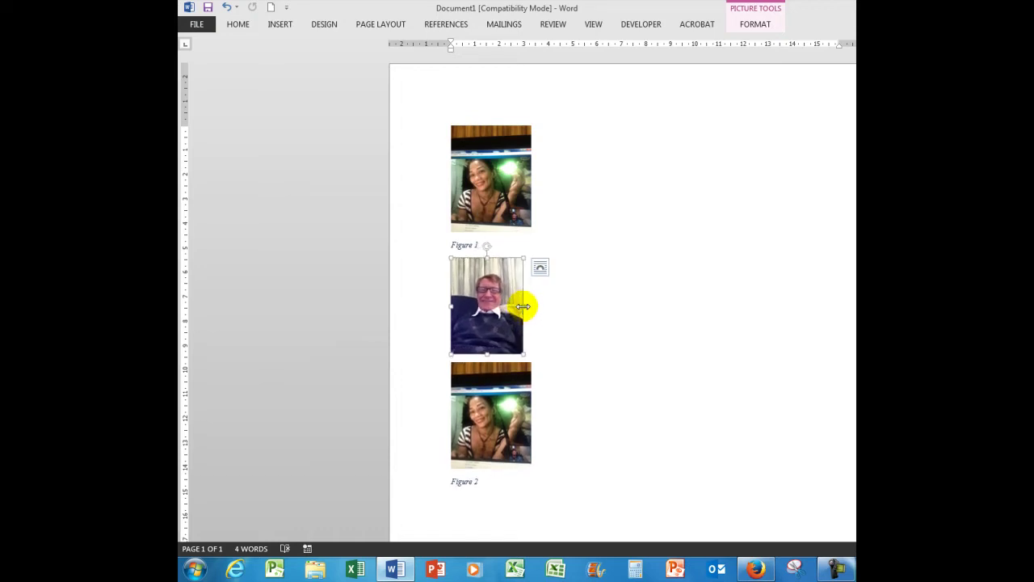
left_click(656, 321)
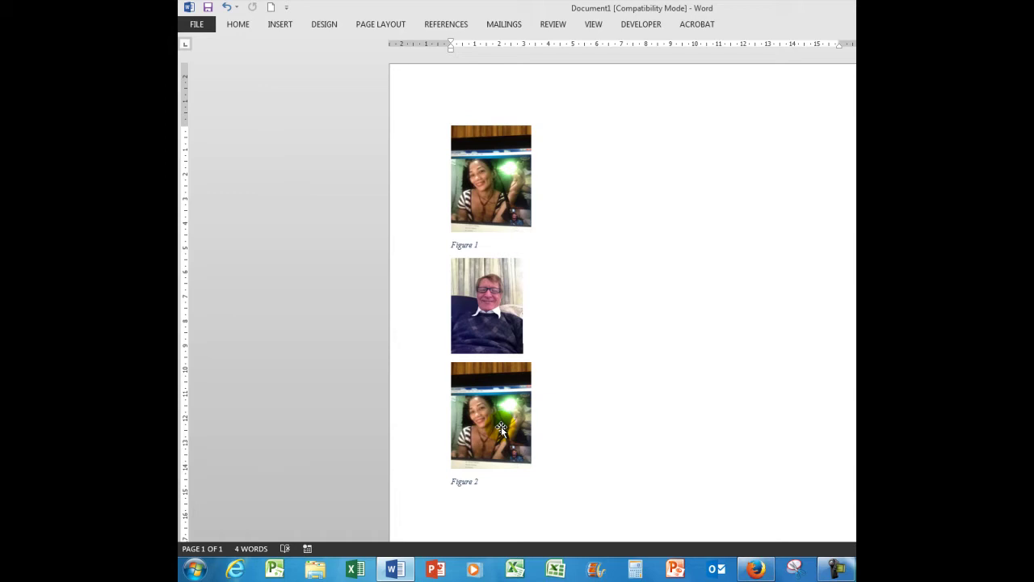
Add a 'Figure 2' caption to the man's photo, renumbering the last photo to Figure 3
left_click(486, 294)
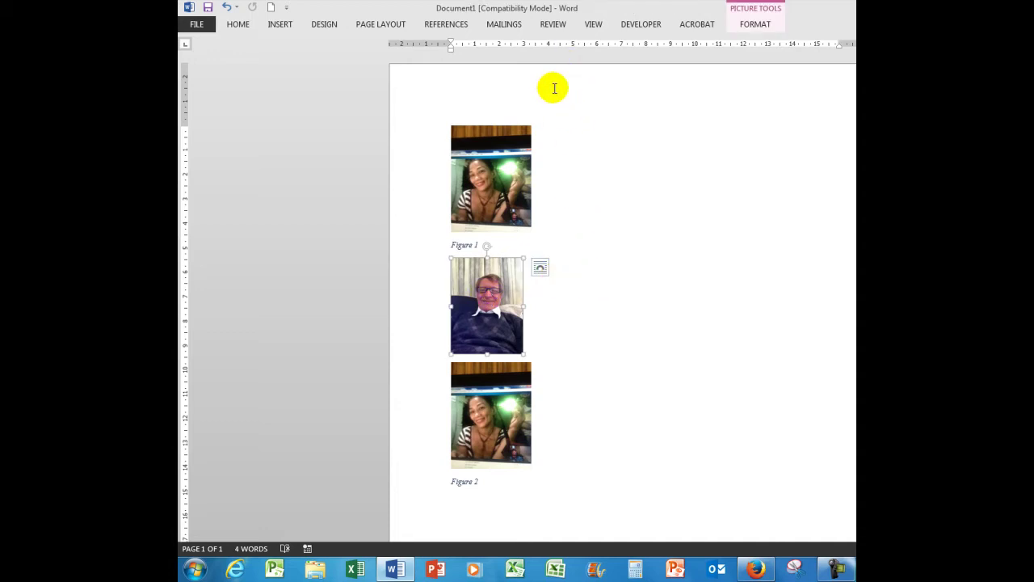
left_click(445, 25)
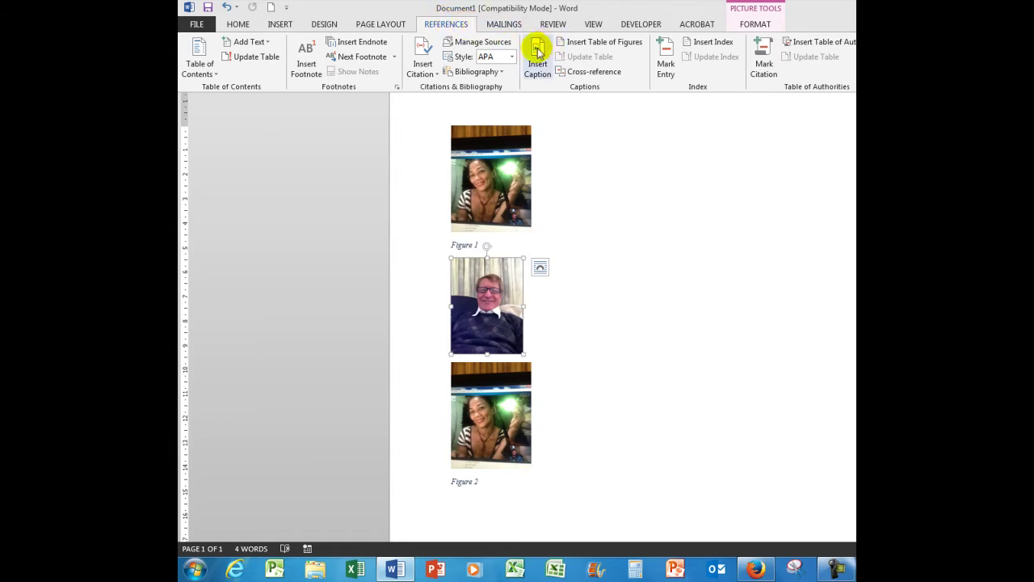
left_click(537, 53)
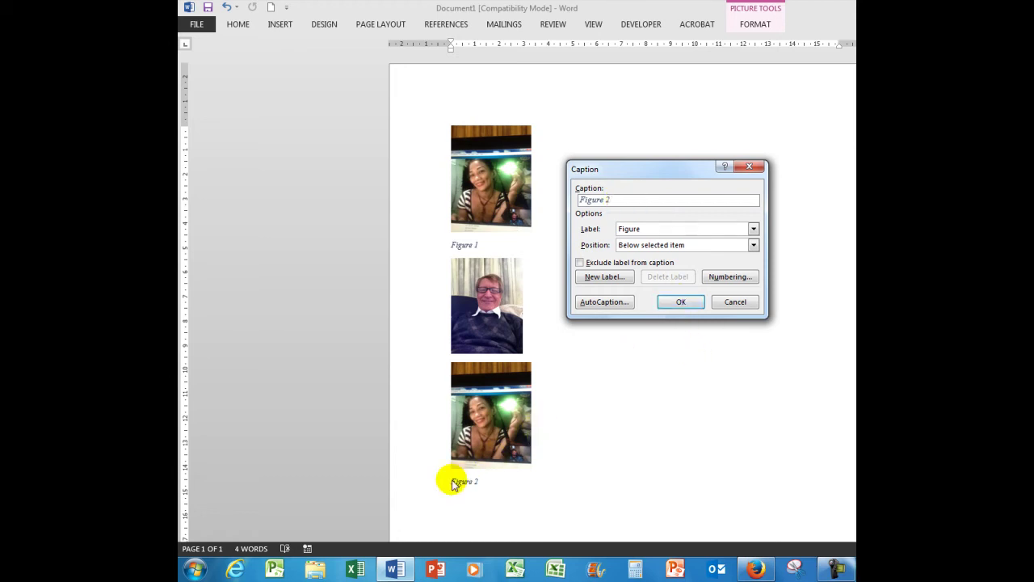
left_click(681, 302)
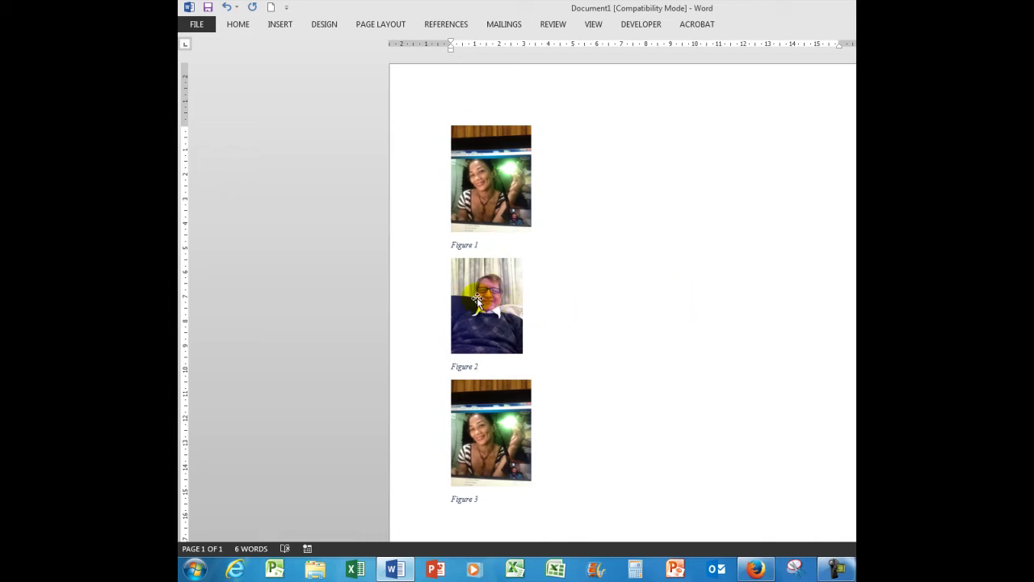
Add a blank line above the Figure 3 photo and place the cursor on it
left_click(487, 418)
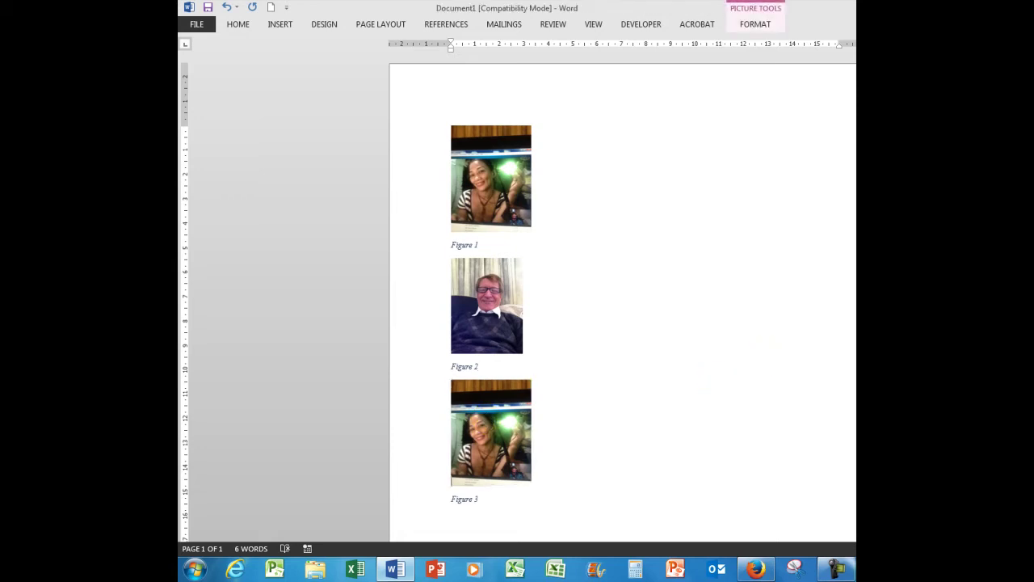
key("Return")
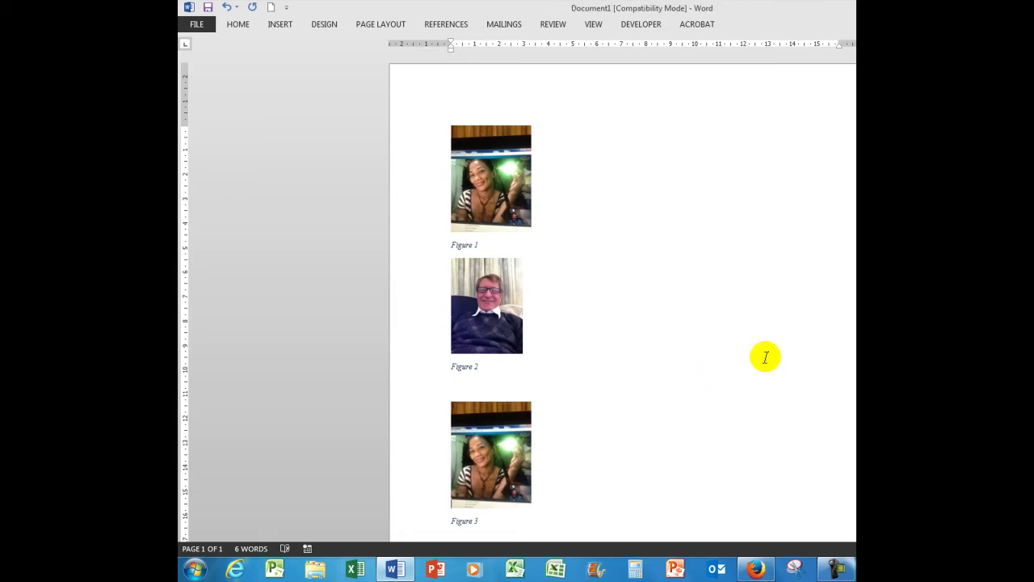
left_click(465, 382)
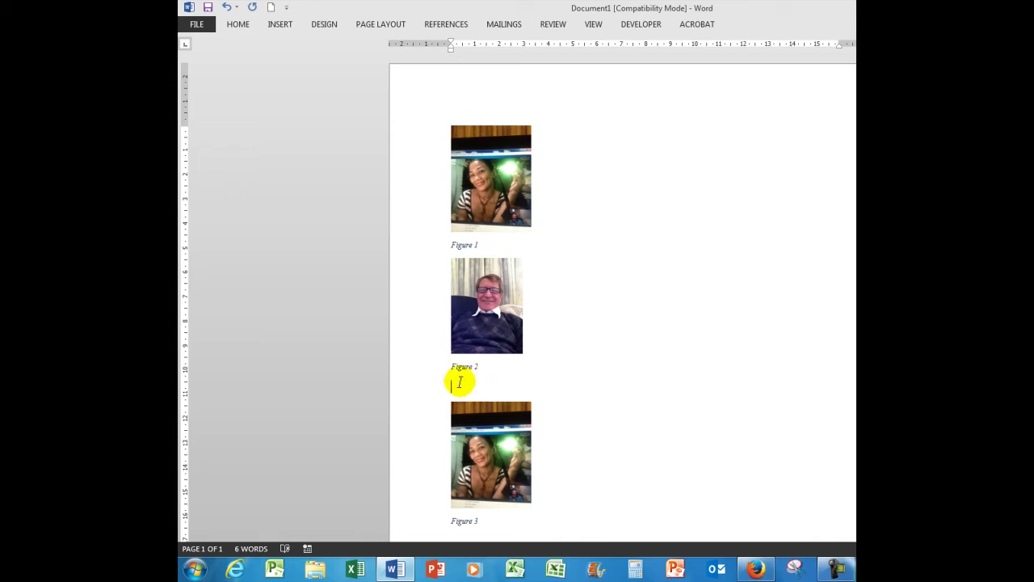
Insert the food picture 036.JPG on the new blank line
left_click(280, 24)
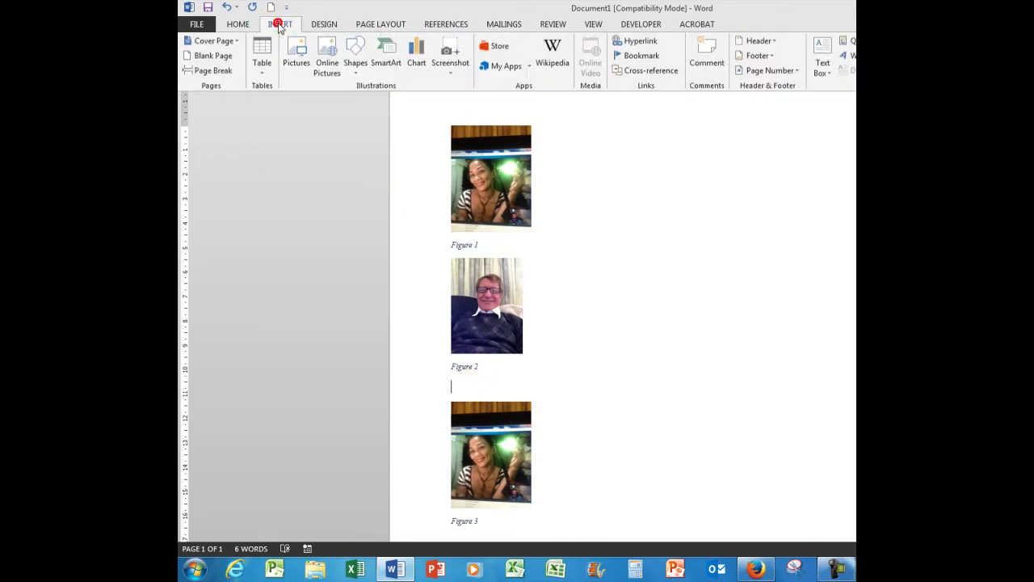
left_click(287, 67)
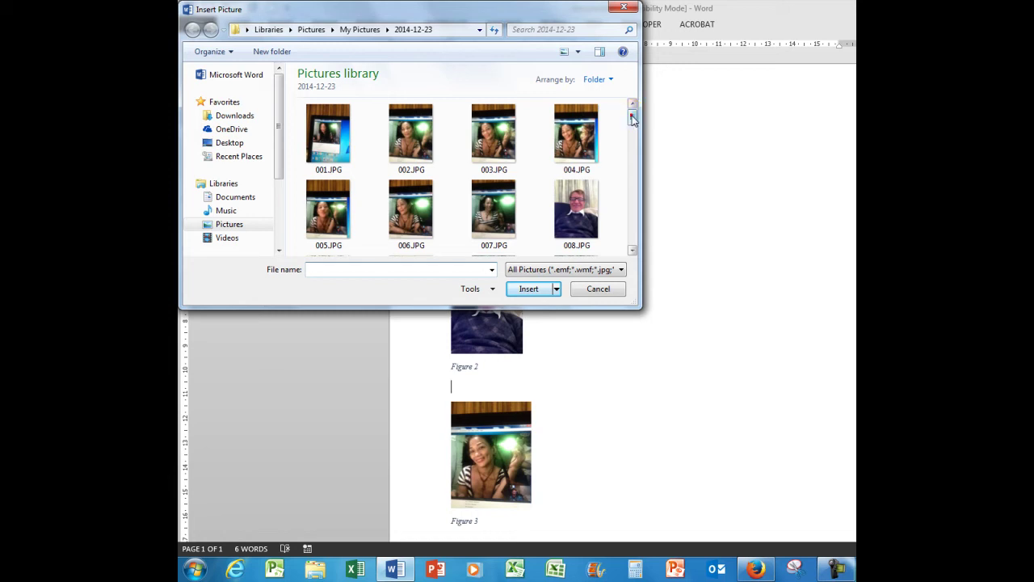
left_click_drag(633, 118, 643, 177)
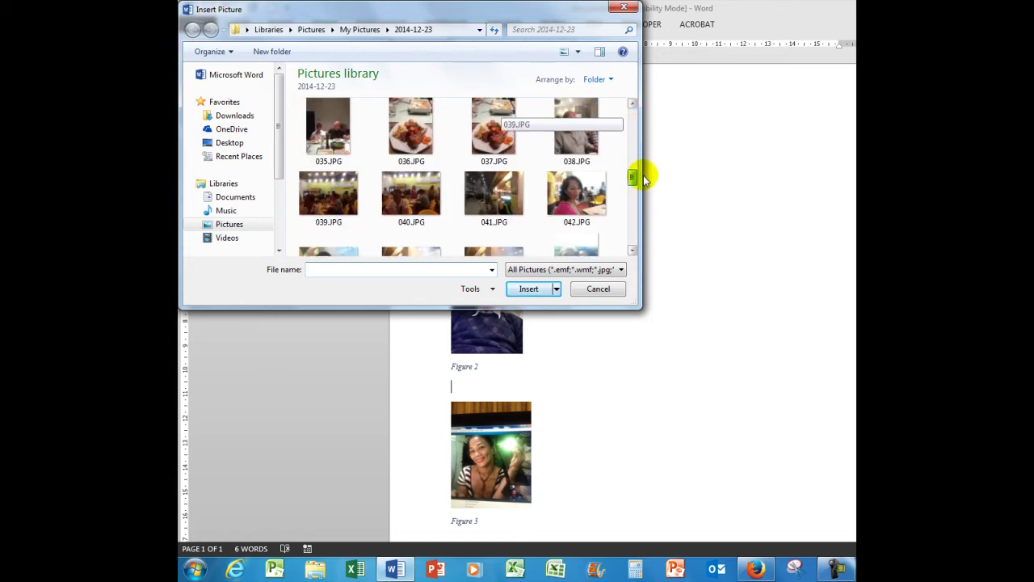
left_click(413, 138)
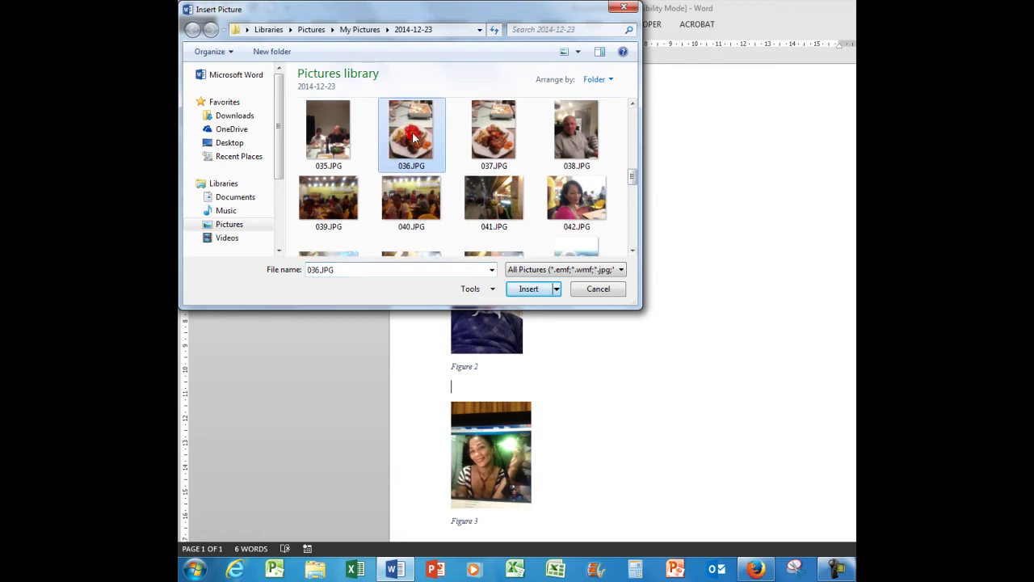
left_click(527, 290)
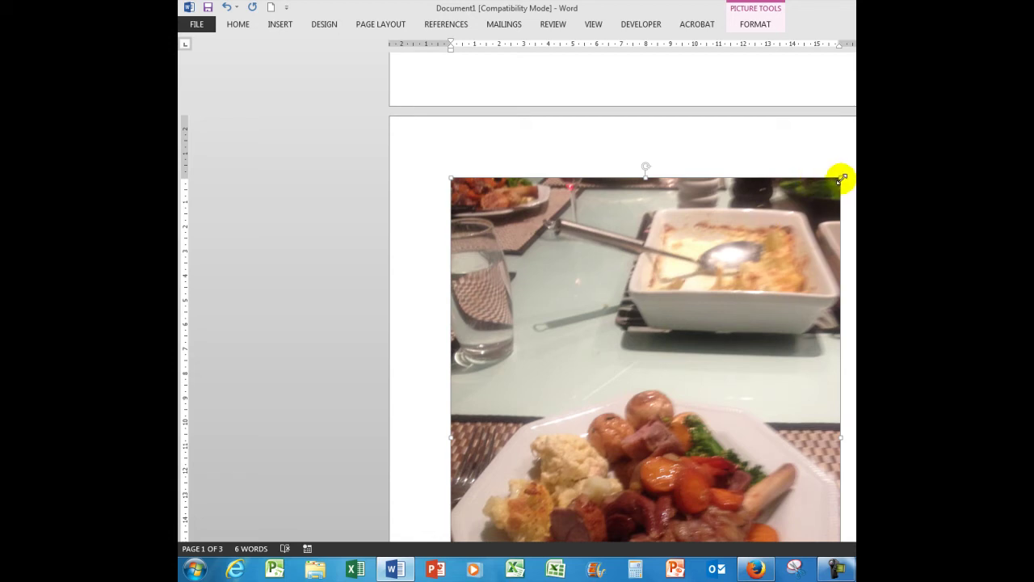
Shrink the 036.JPG food photo to about the size of the other photos
left_click_drag(841, 177, 504, 455)
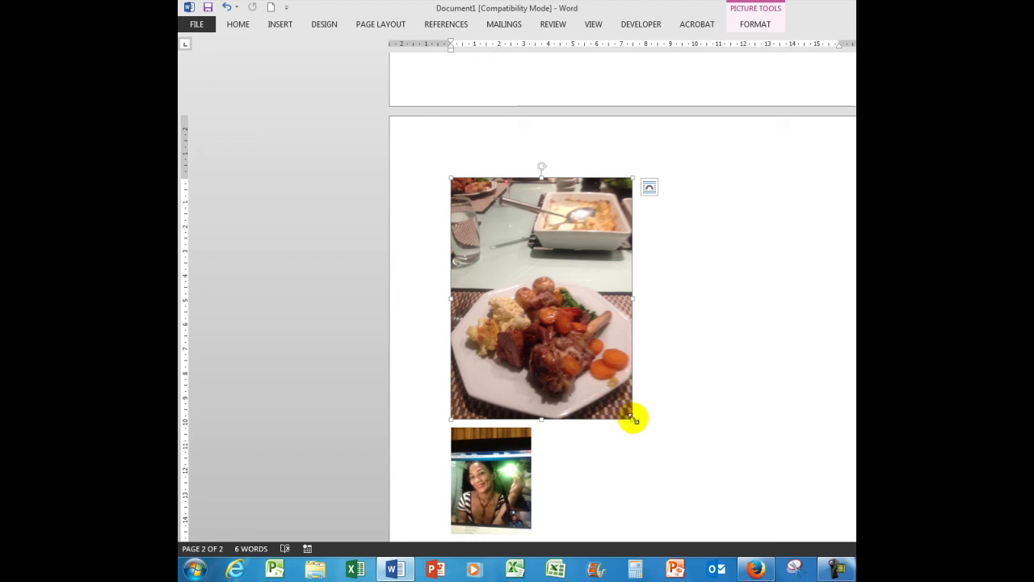
left_click_drag(598, 320, 558, 250)
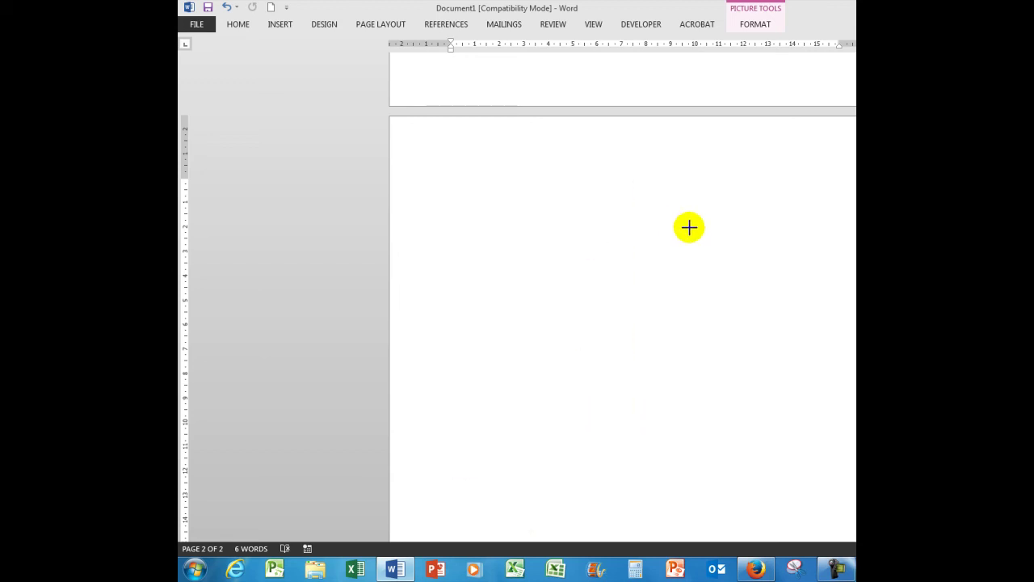
scroll(722, 208, "up", 2)
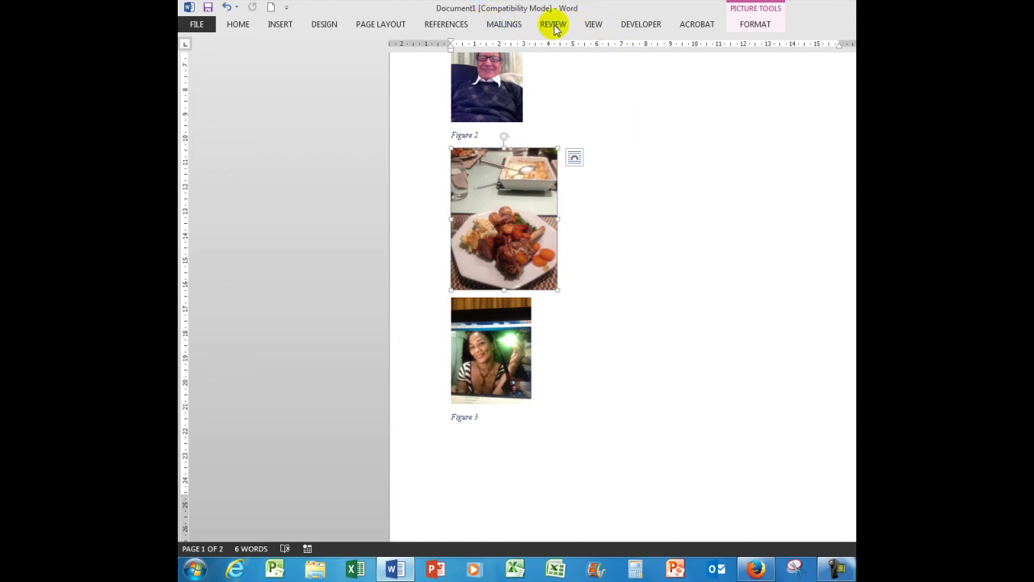
Caption the food photo 'Figure 3', renumbering the last photo to Figure 4
left_click(440, 25)
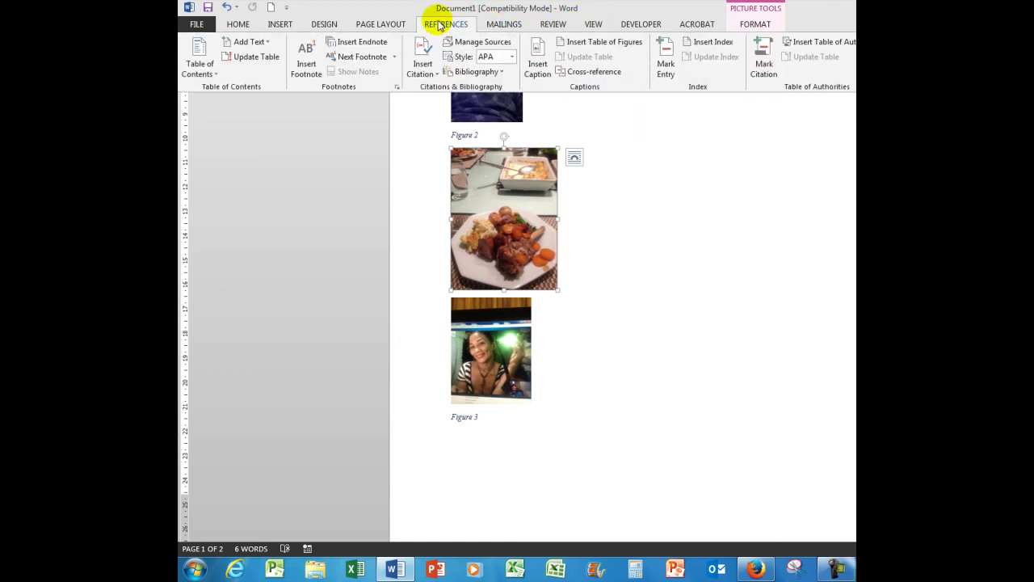
left_click(537, 50)
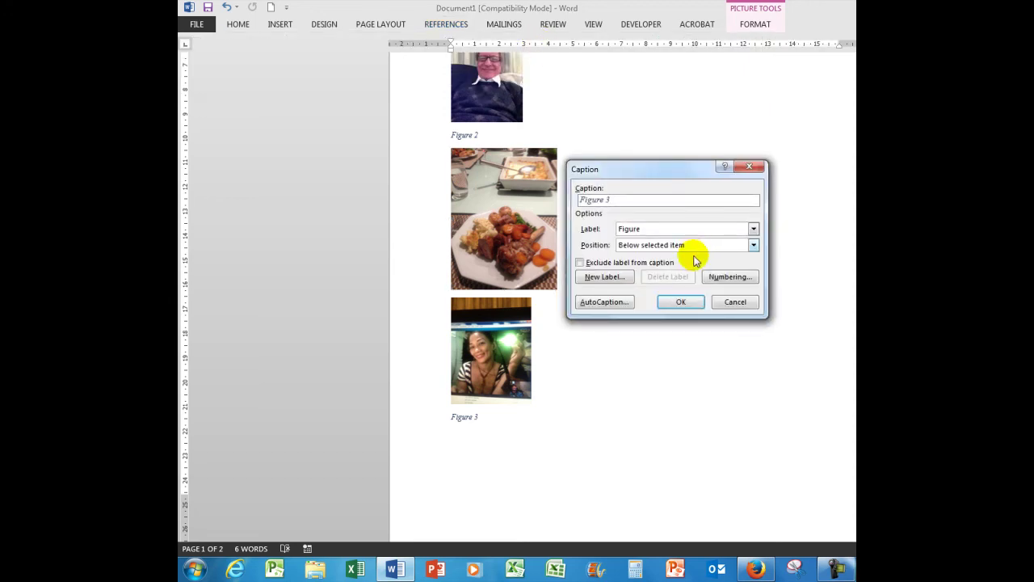
left_click(680, 301)
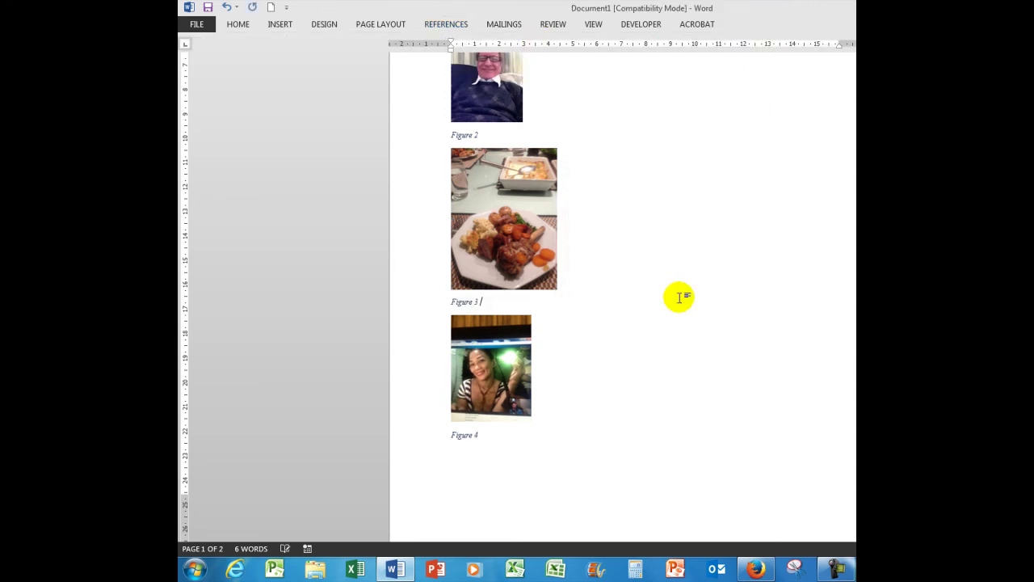